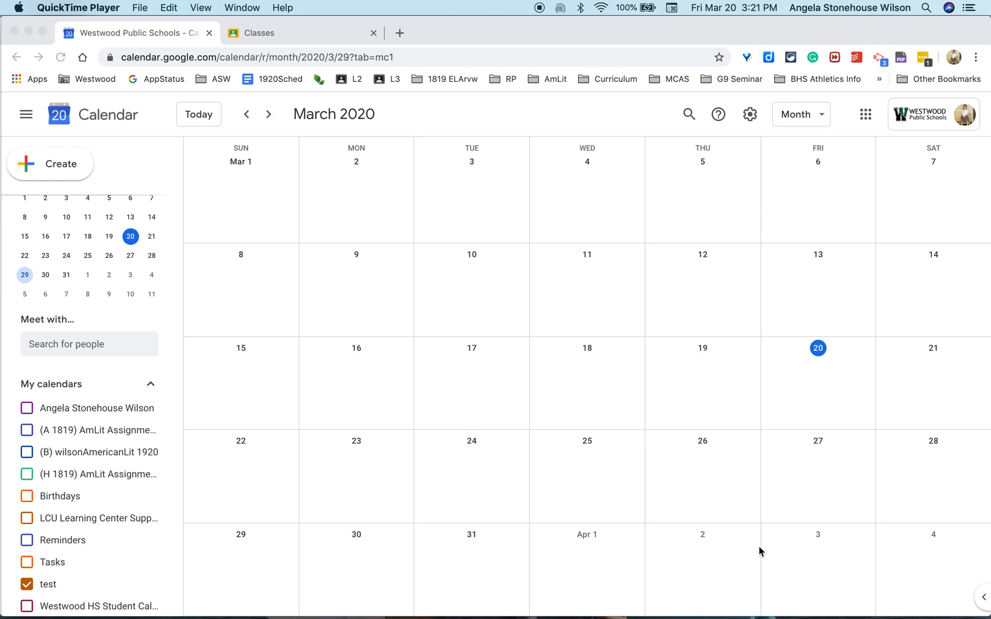
Create a calendar event on March 20, 2020 with the full event options open and title it TestMeet
click(815, 392)
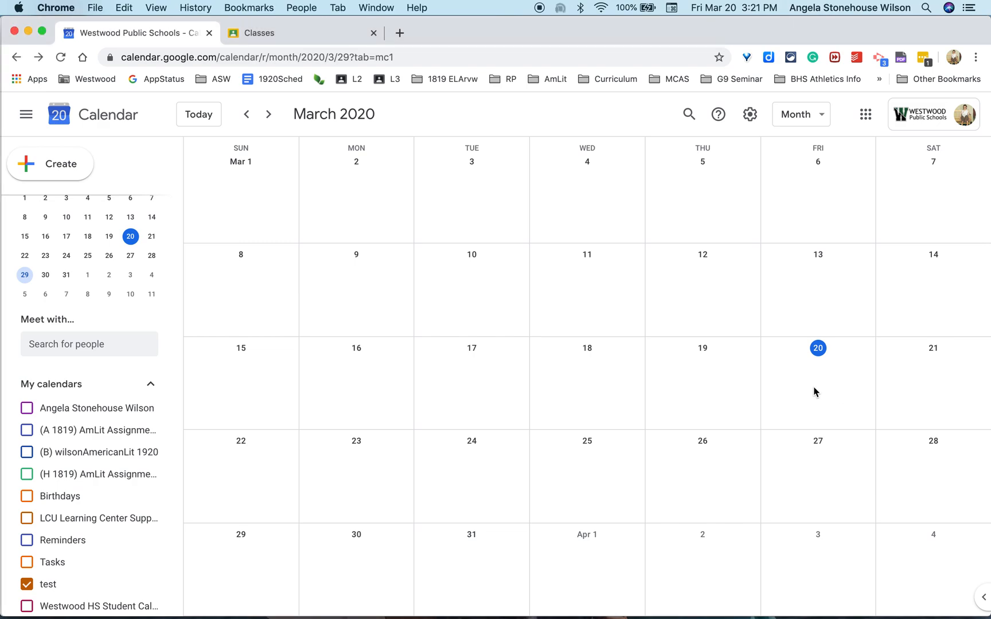
click(814, 391)
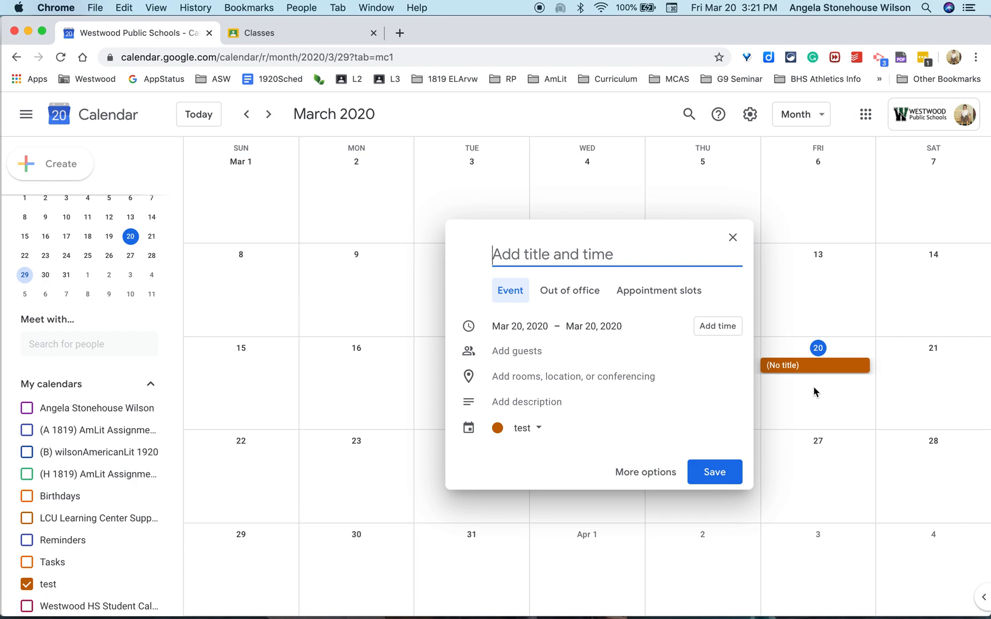
click(645, 476)
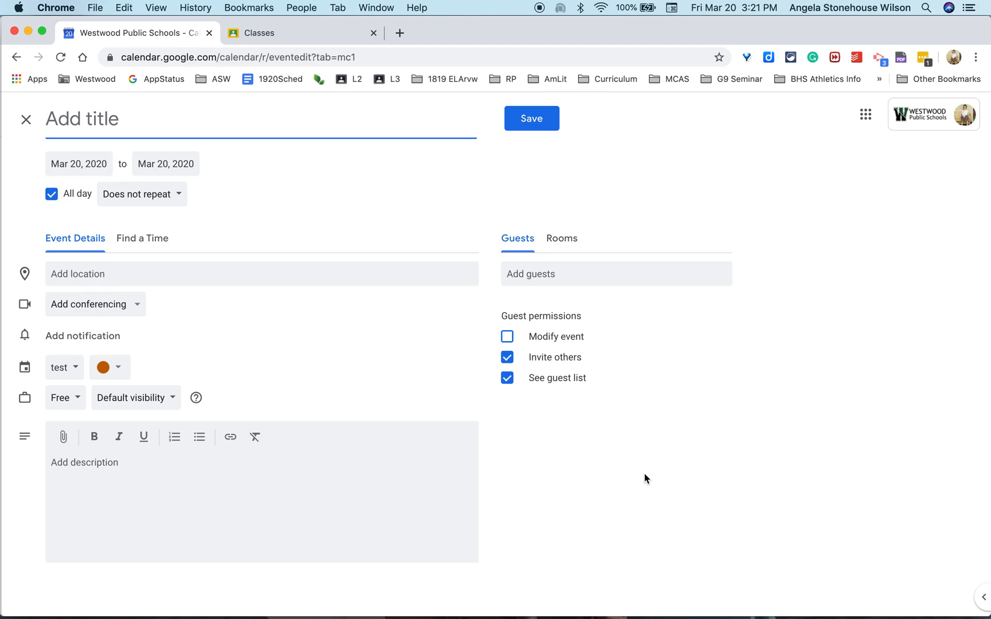
text(Tes)
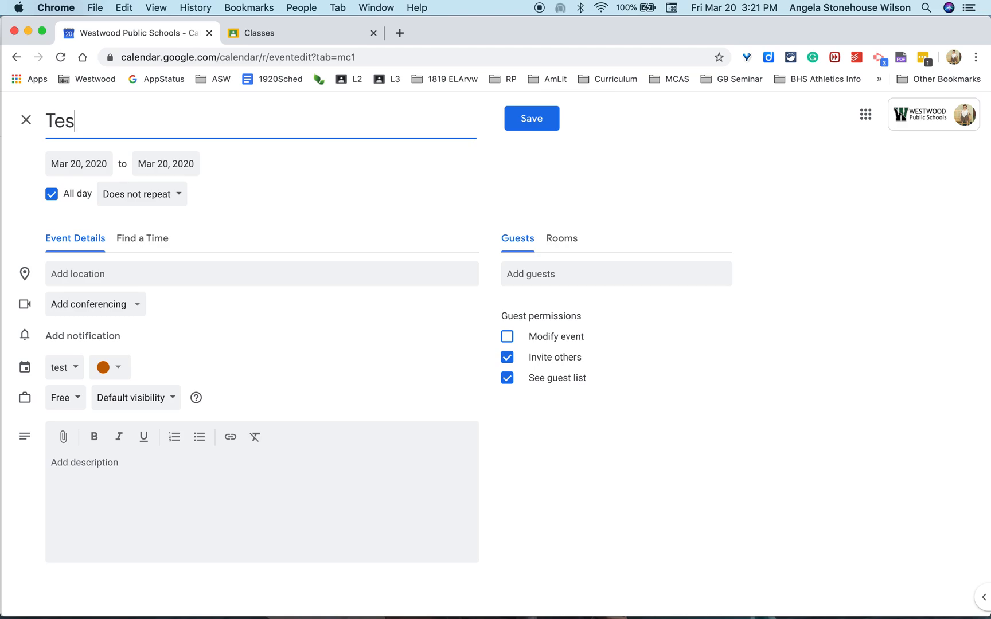
text(tMeet)
Turn off the all-day setting for TestMeet and set its start time to 3:30pm
click(52, 198)
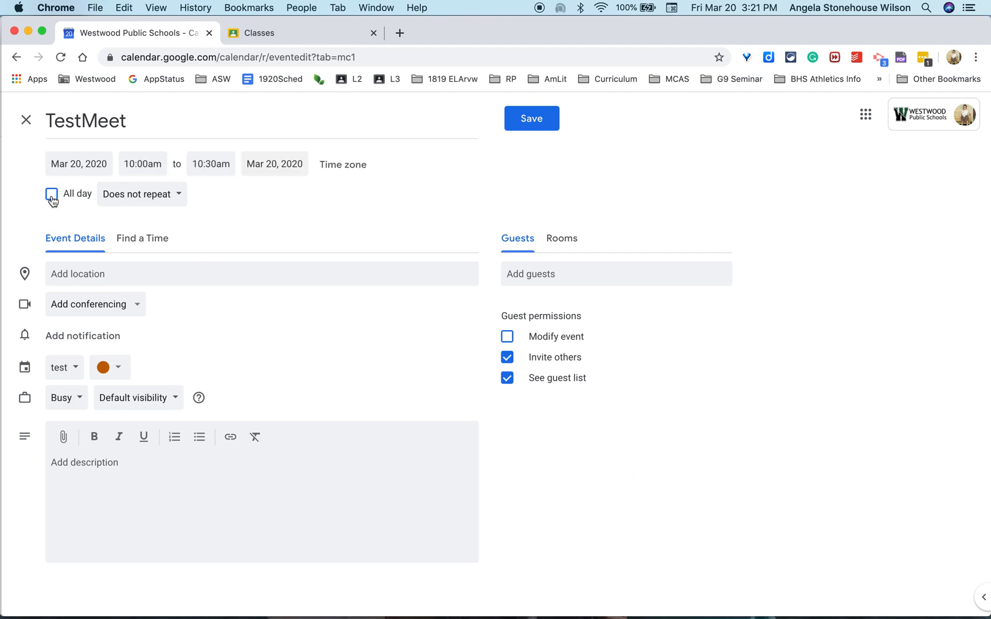
click(150, 168)
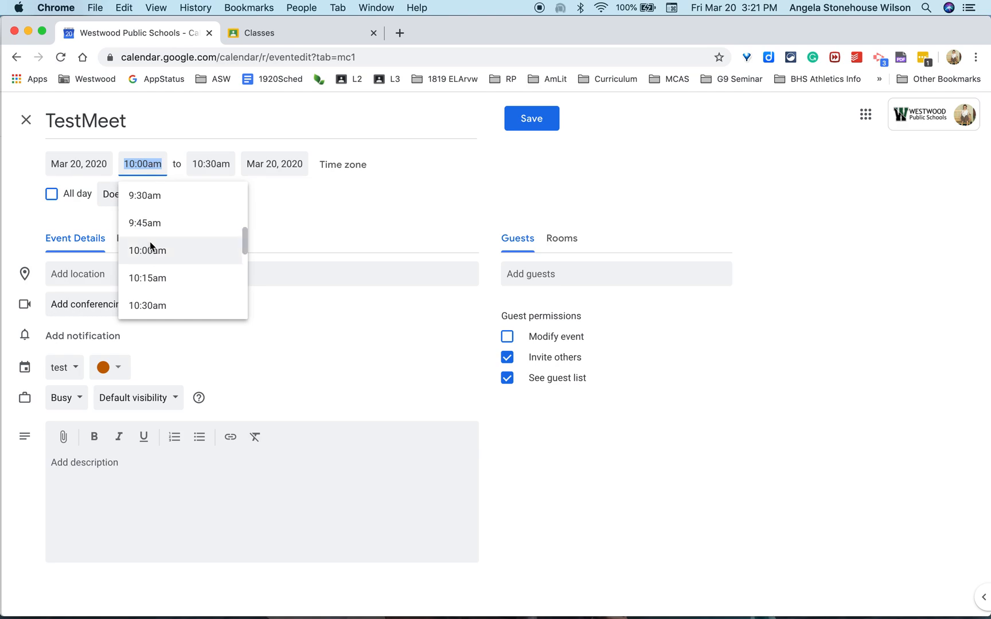
scroll(150, 241, down, 5)
scroll(150, 242, down, 6)
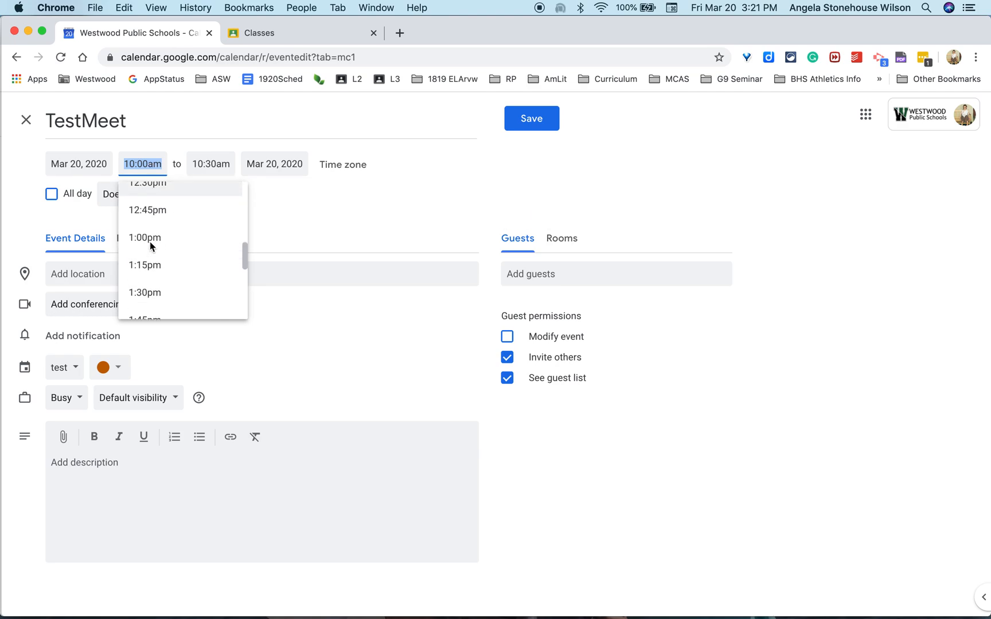
scroll(149, 246, down, 1)
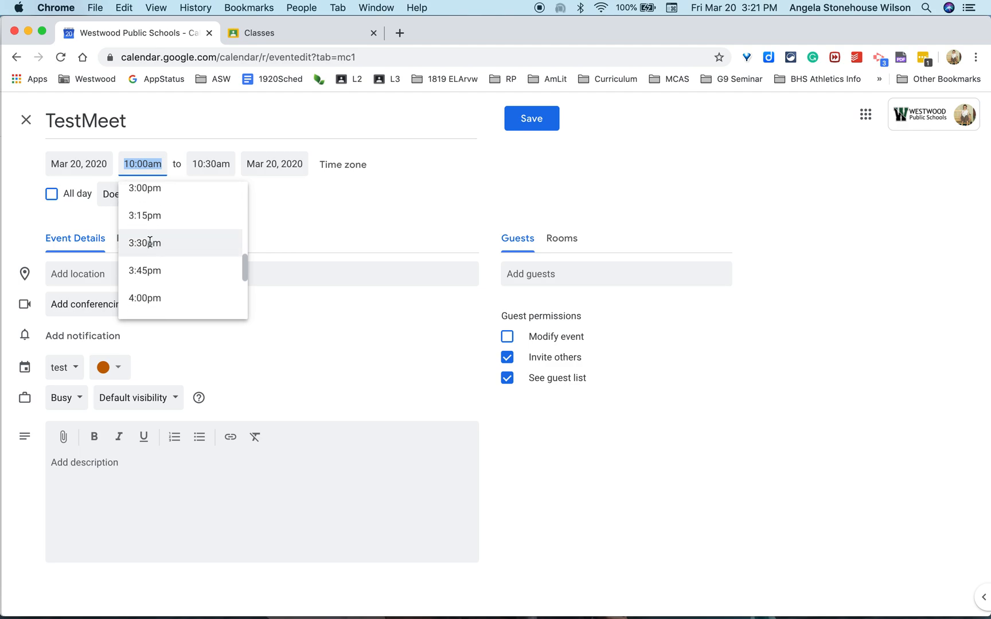
click(149, 243)
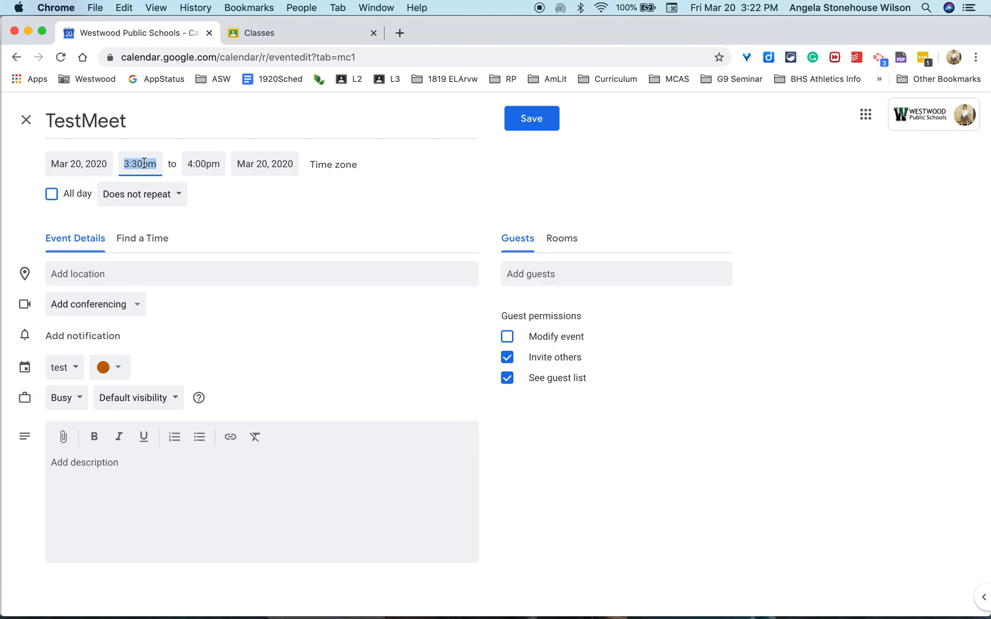
click(241, 214)
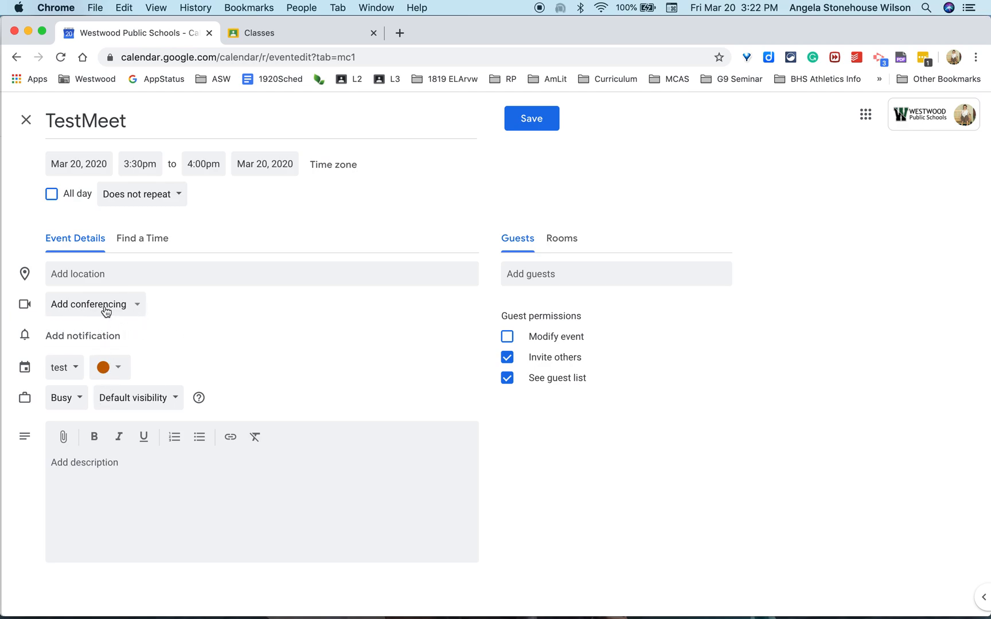
Add Hangouts Meet conferencing to the event and add the suggested contact with a Gmail address as a guest
click(140, 309)
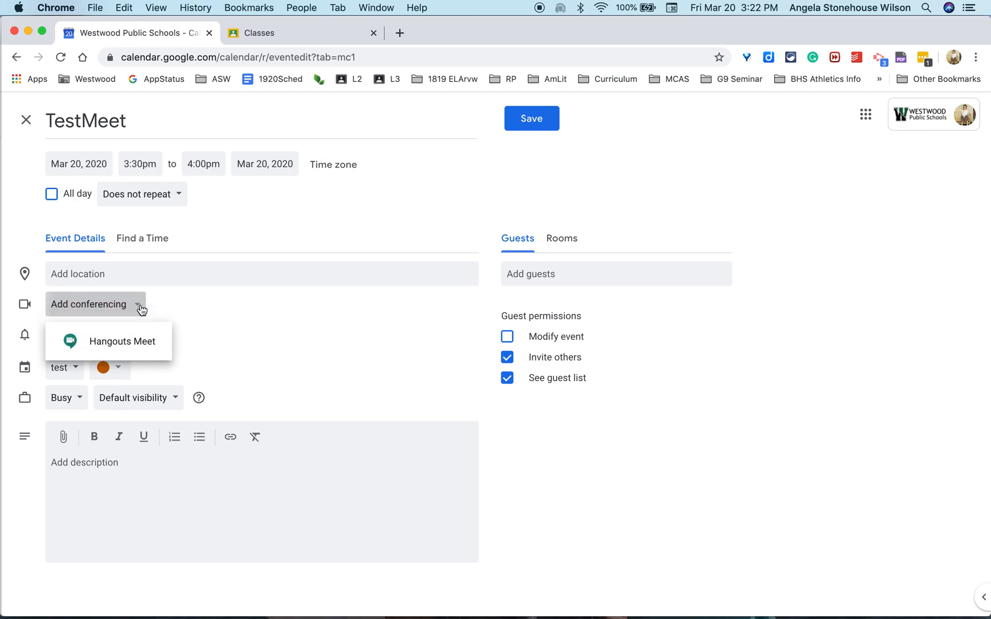
click(138, 349)
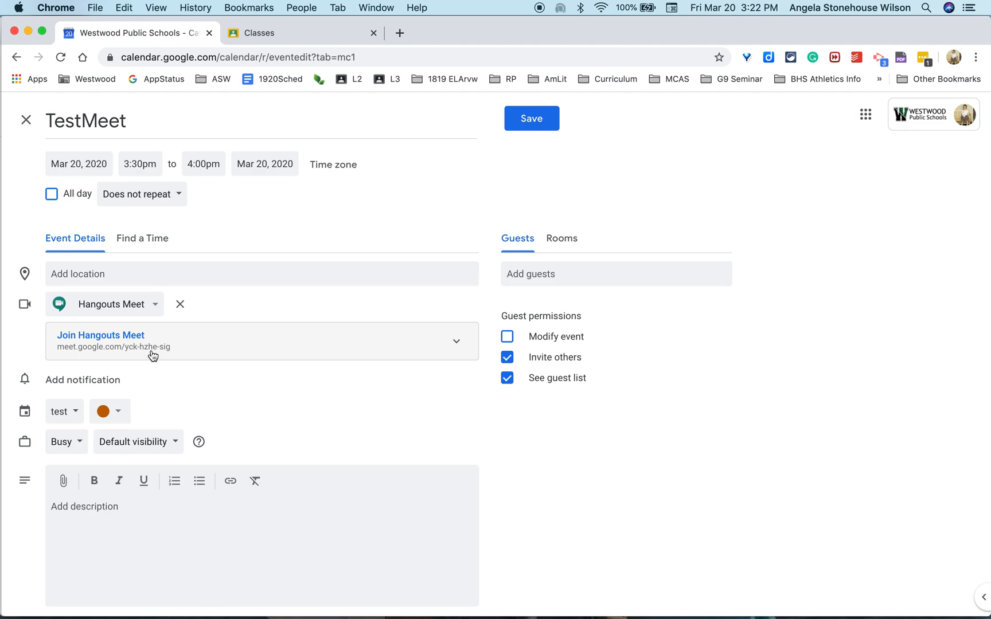
click(619, 274)
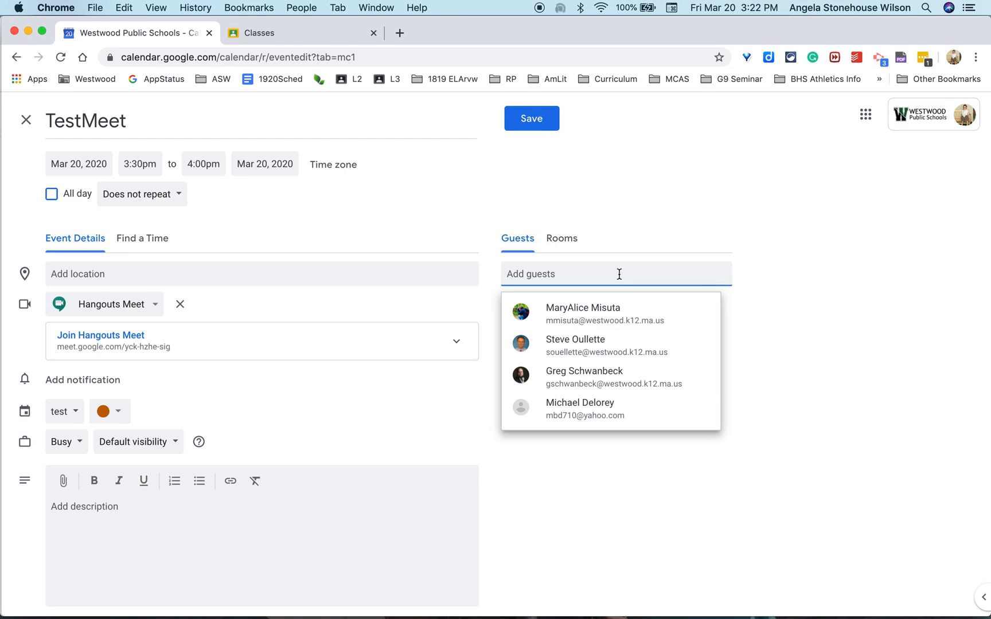
text(ange)
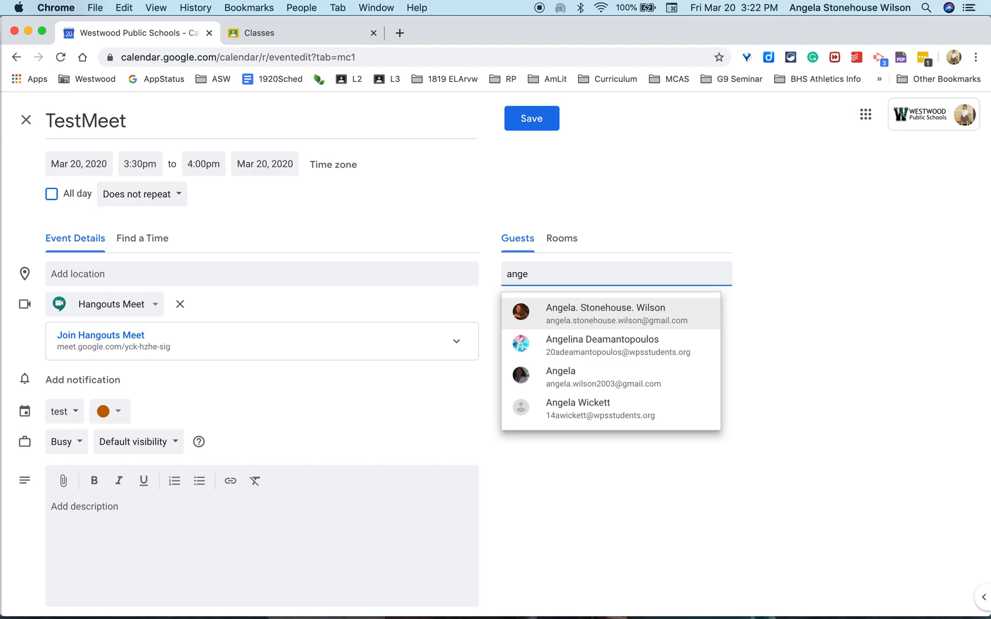
click(612, 308)
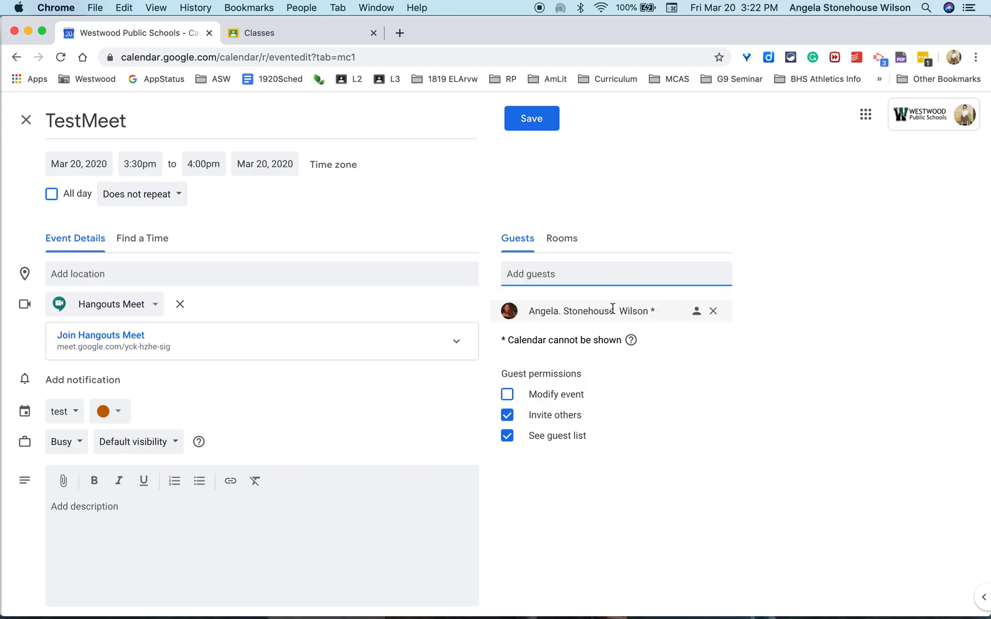
Enter the event description INFO HERE and add a notification 10 minutes before the event
click(228, 551)
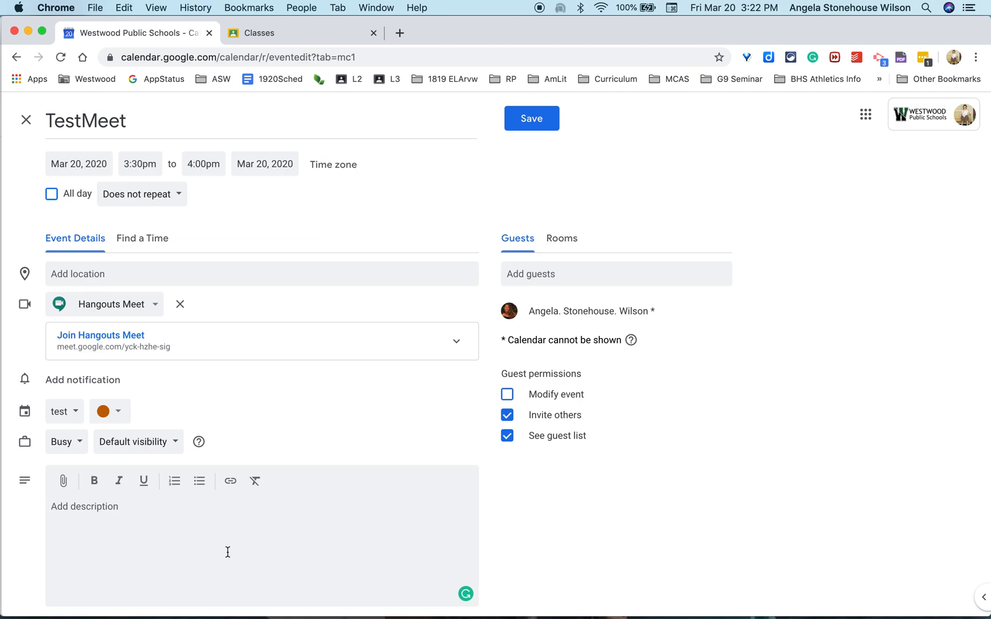
text(INFO HERE)
click(67, 383)
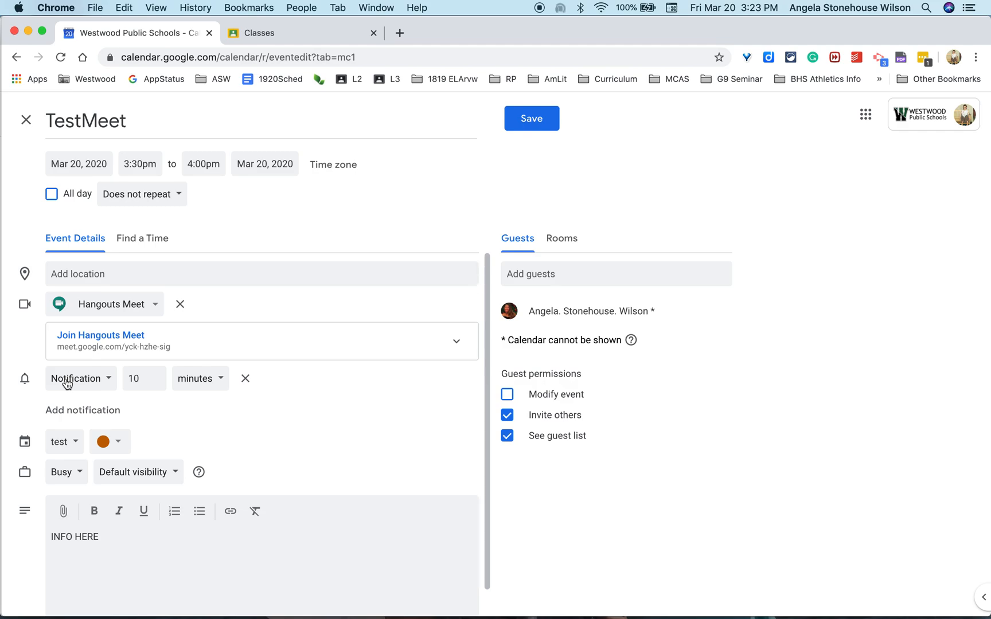
click(193, 384)
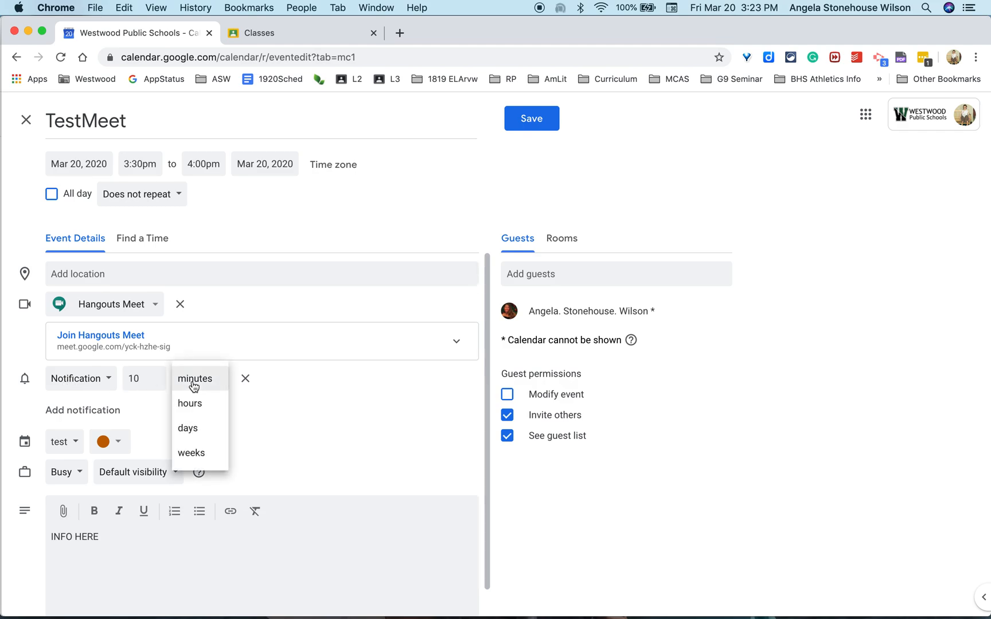
click(193, 383)
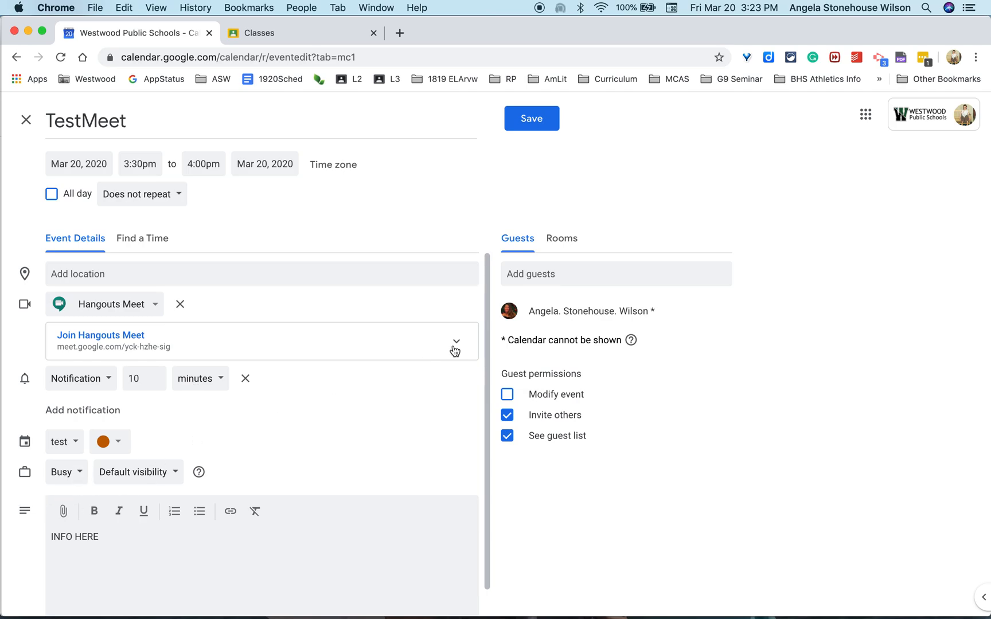
Save the TestMeet event and send the invitation email, agreeing to invite the guest from outside the organization
click(522, 122)
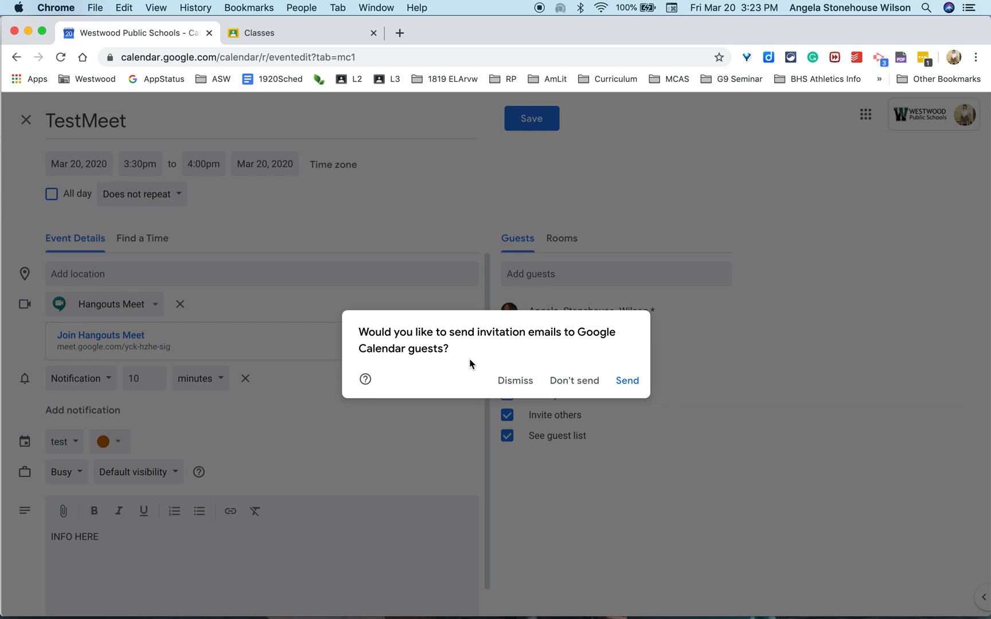
click(636, 382)
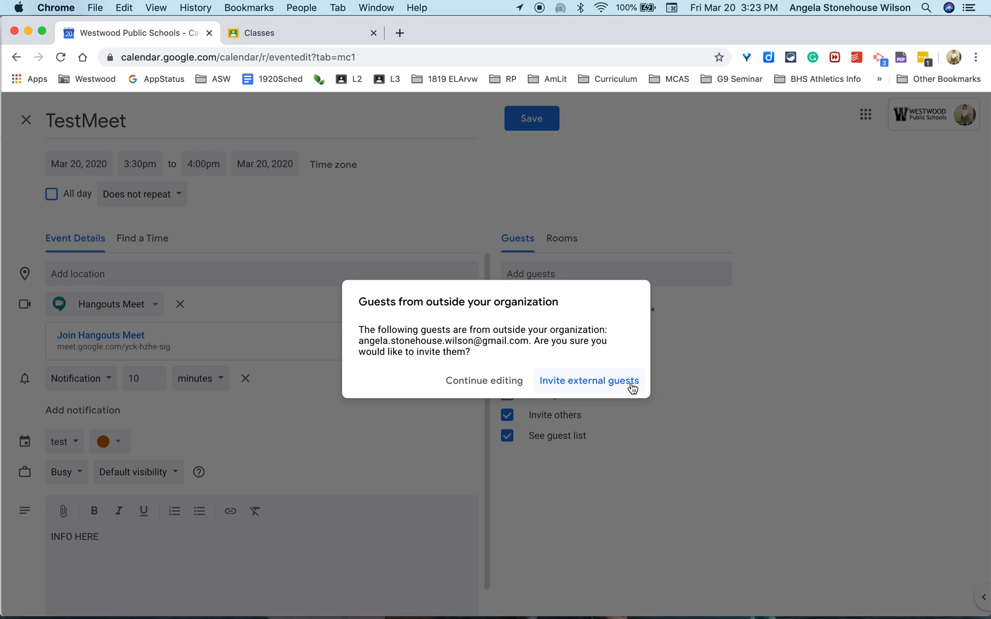
click(631, 386)
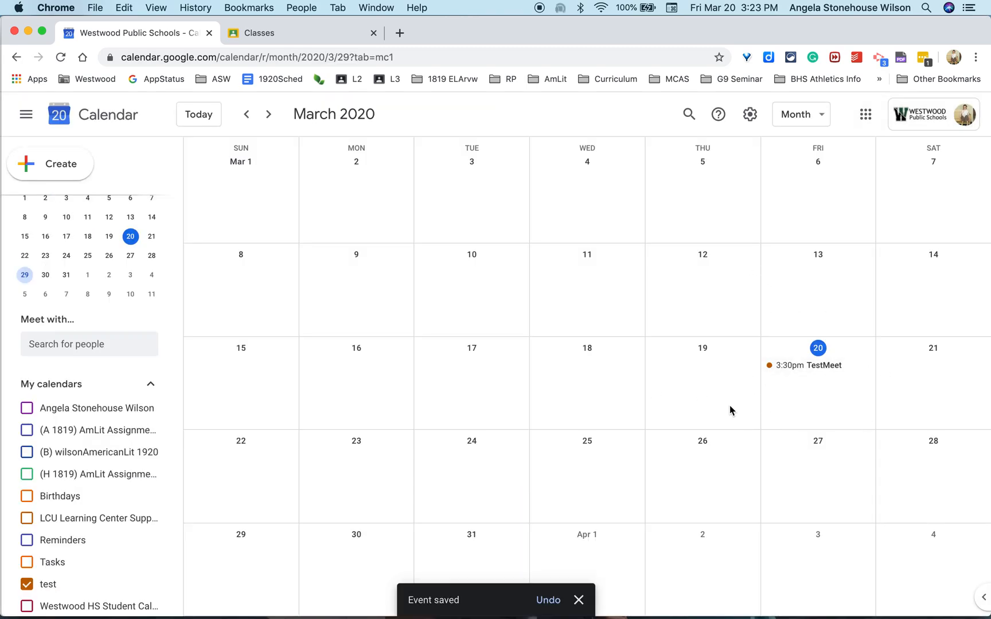
Join the Hangouts Meet call from the saved TestMeet event and copy its joining info
click(798, 372)
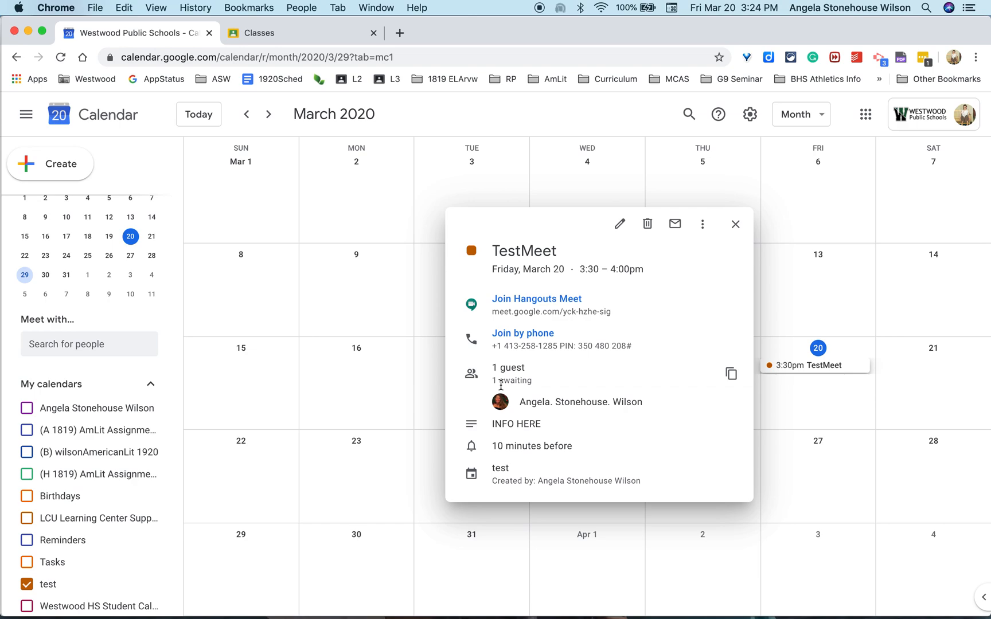
click(557, 304)
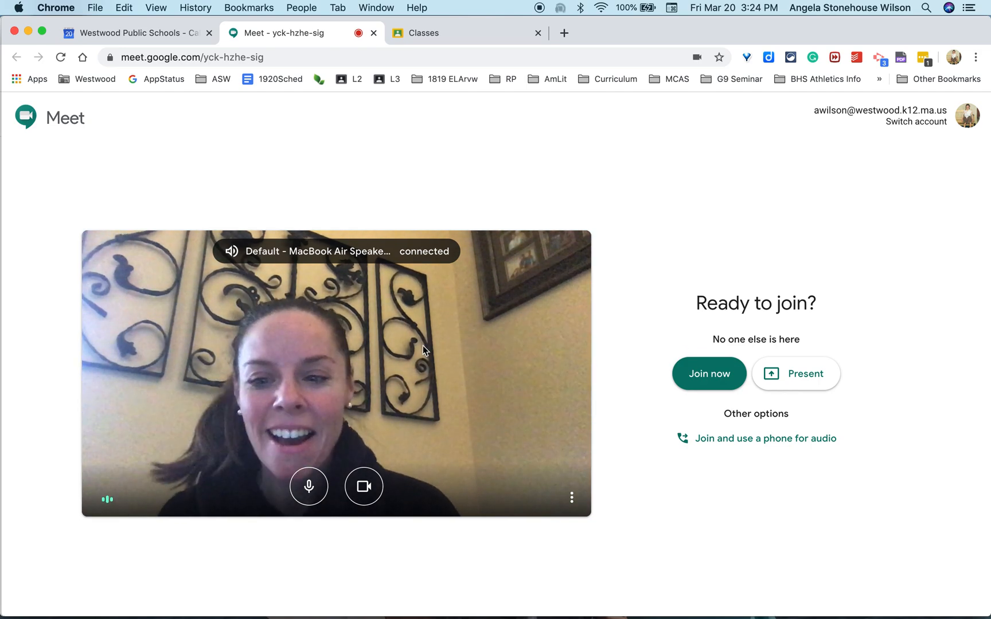
click(714, 376)
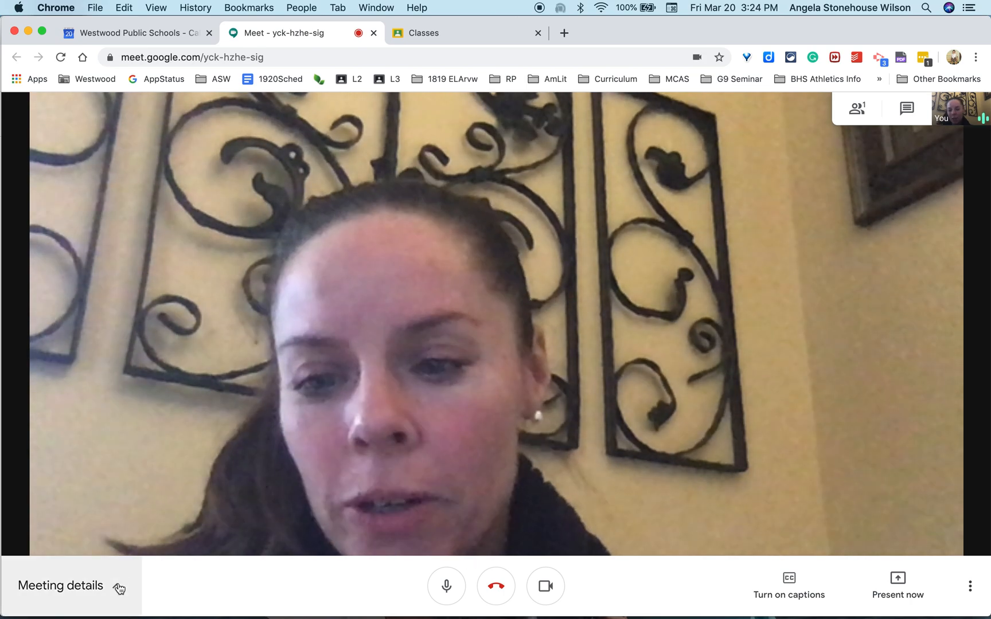
click(119, 589)
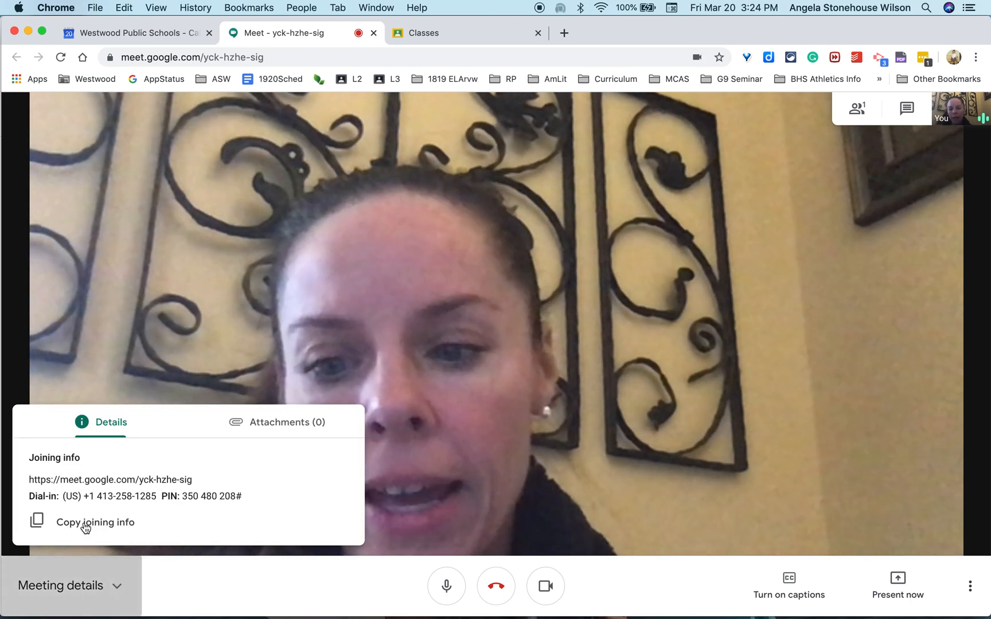
click(85, 527)
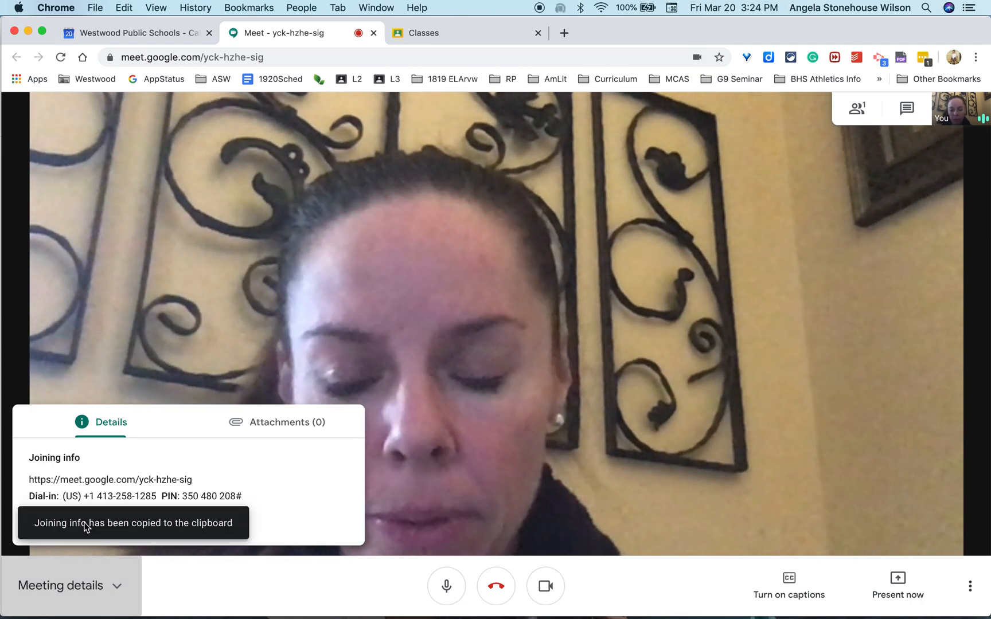
Switch to Google Classroom and start an email to all students of testClass 2020
click(416, 35)
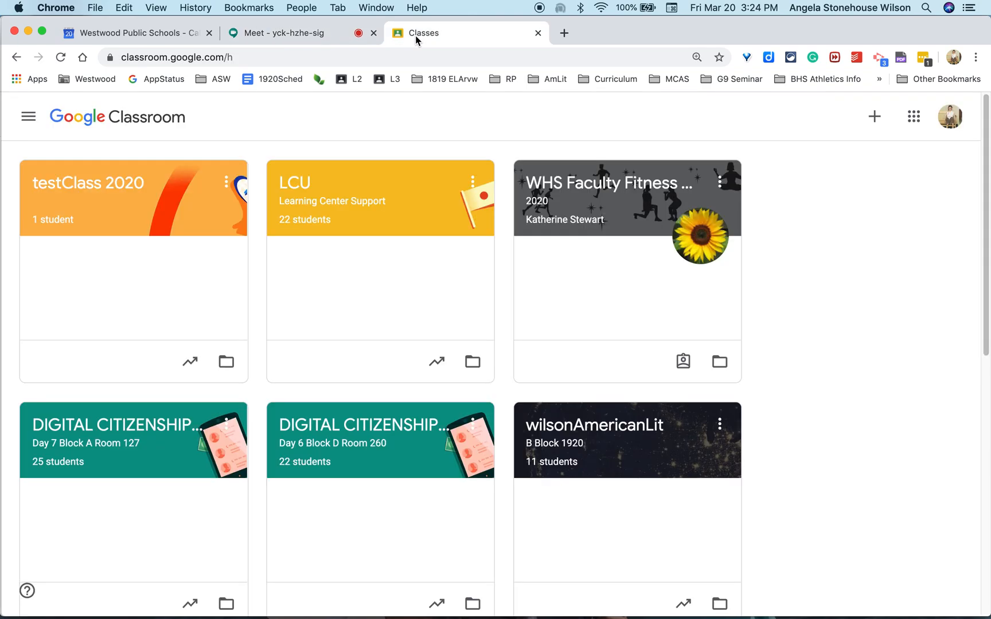
click(97, 185)
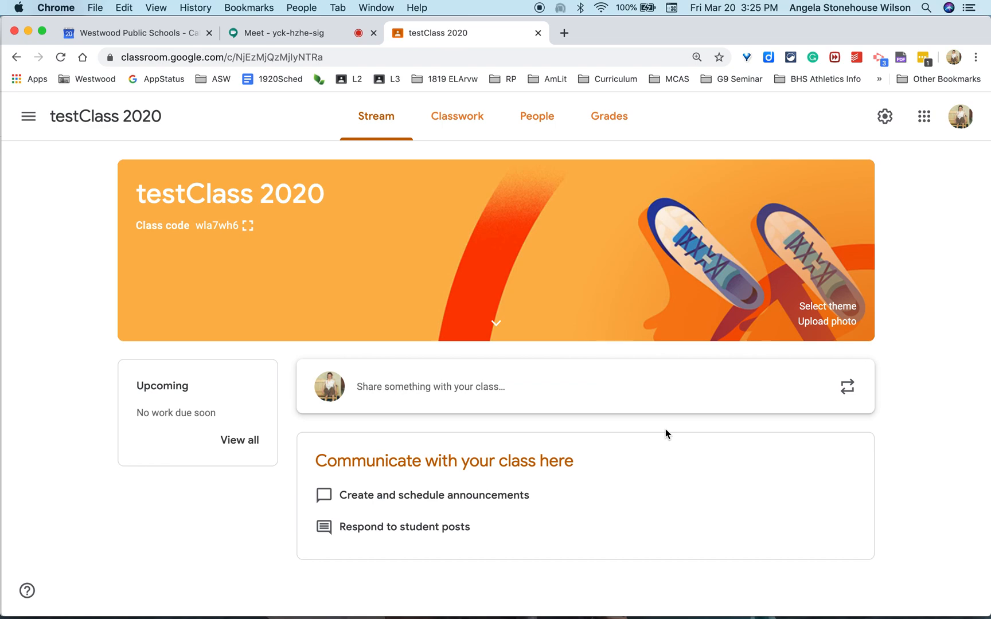
click(534, 122)
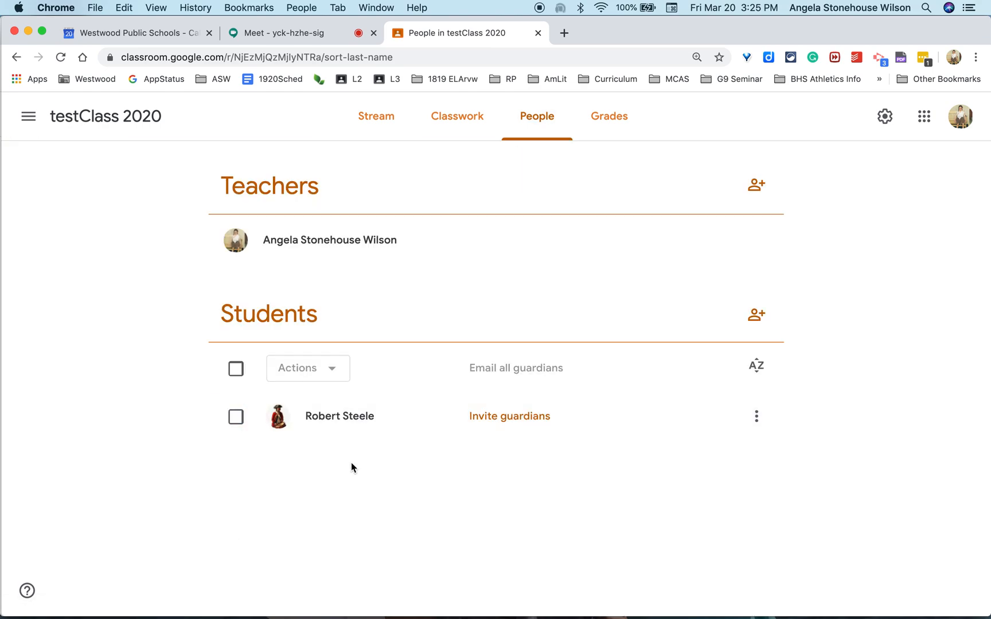
click(236, 372)
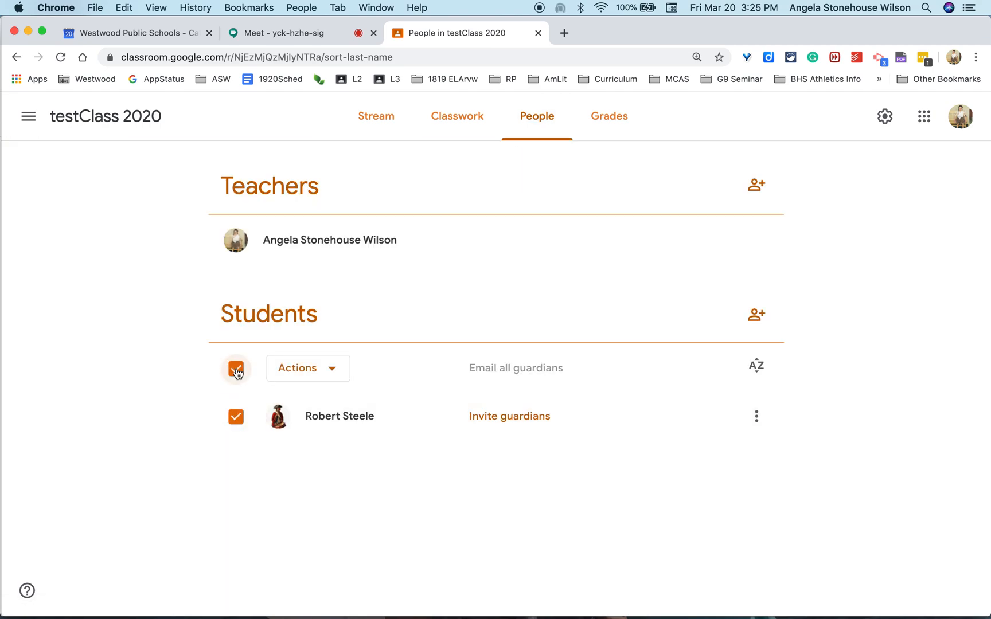
click(339, 376)
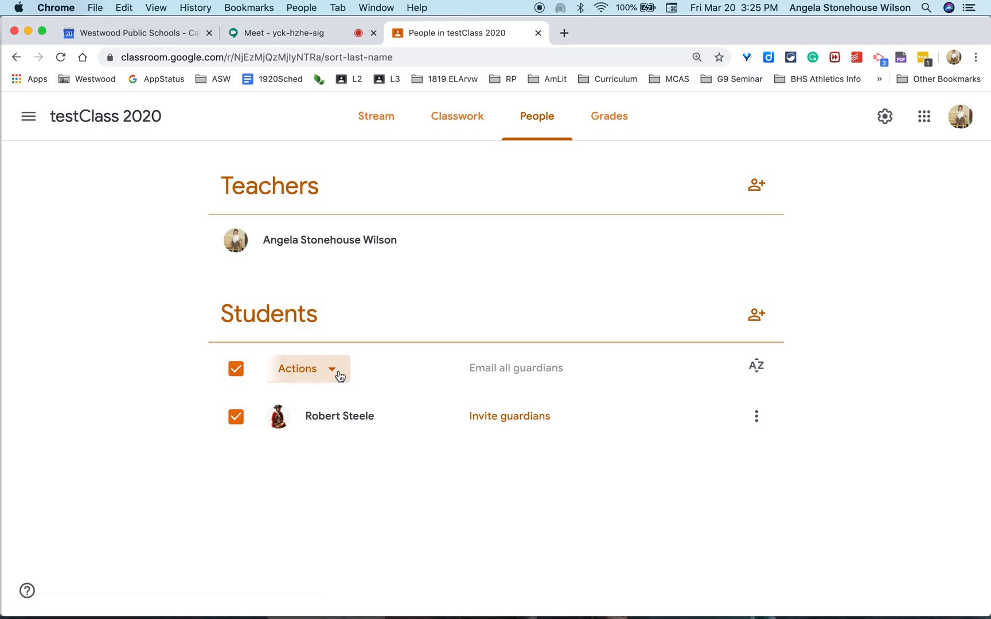
click(327, 403)
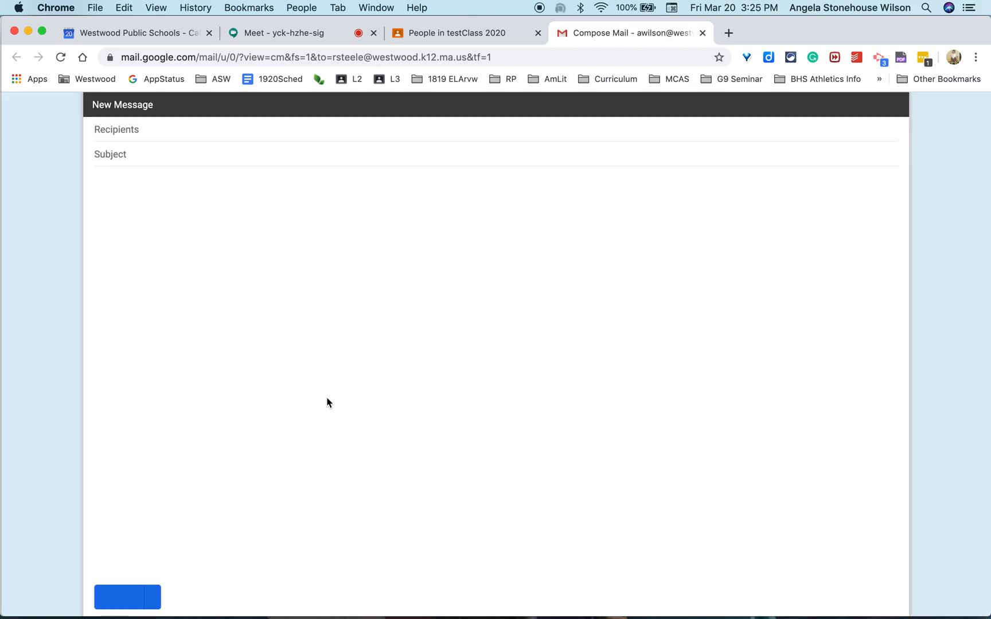
Paste the copied joining info, including the meeting link, dial-in number and PIN, above the signature in the email body
click(181, 232)
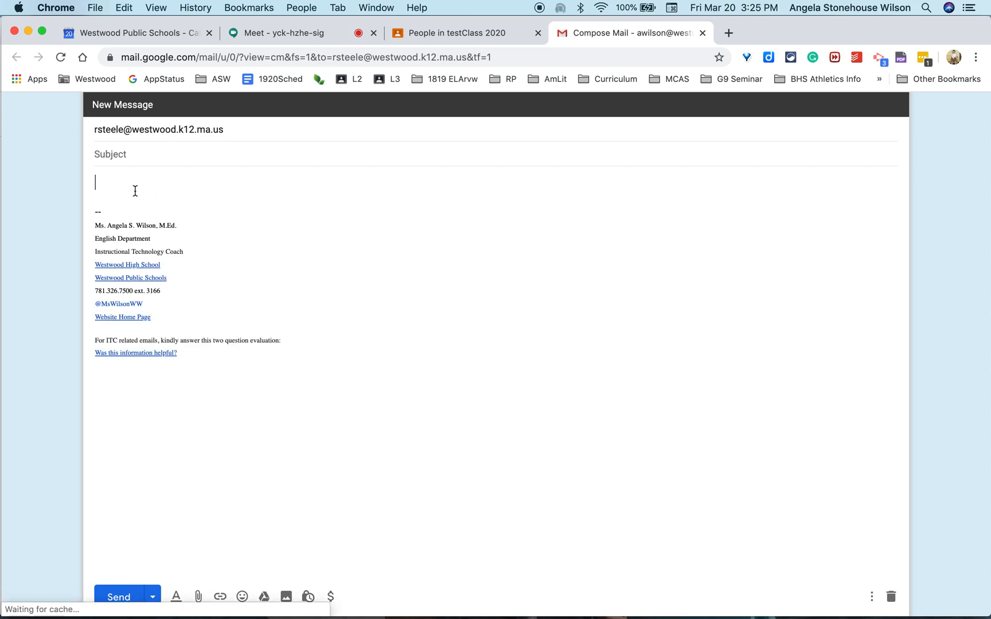
key(super+v)
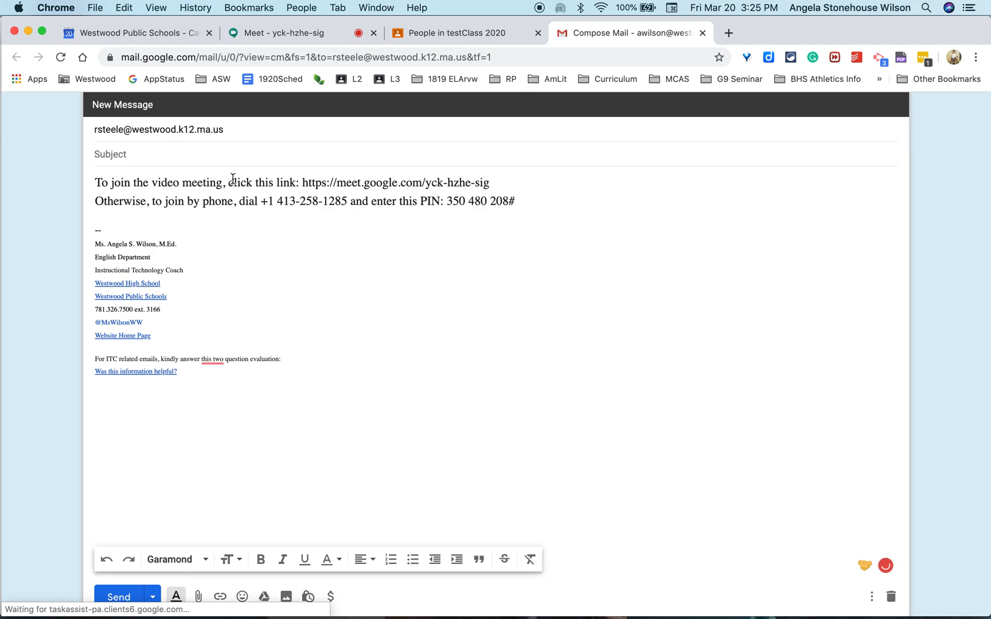
Make the meeting address a hyperlink and insert the lines "Greeting," and "TEXT INFO" plus a blank line above the joining info
double_click(516, 180)
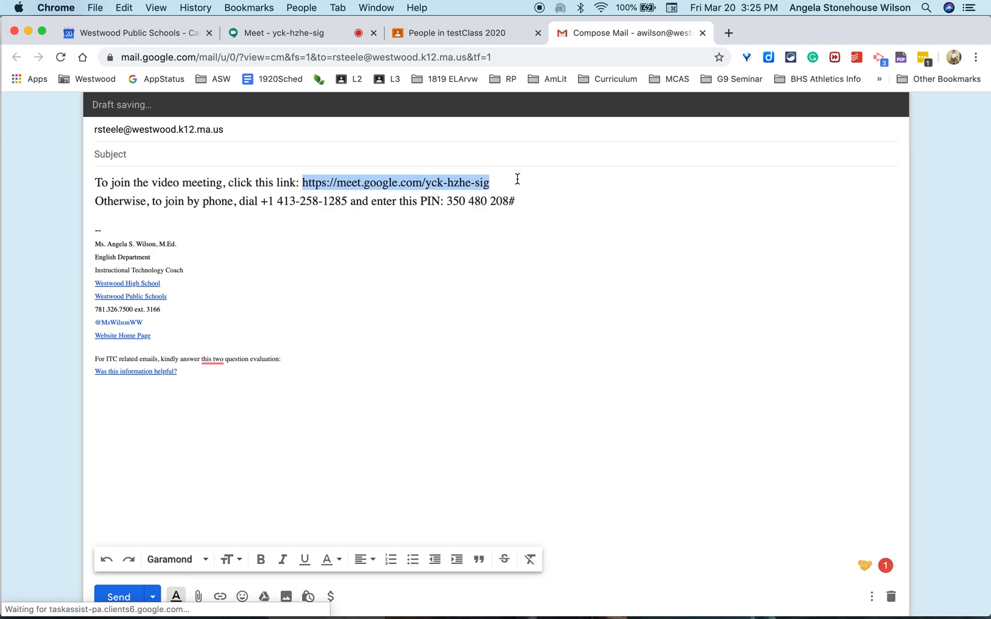
click(517, 179)
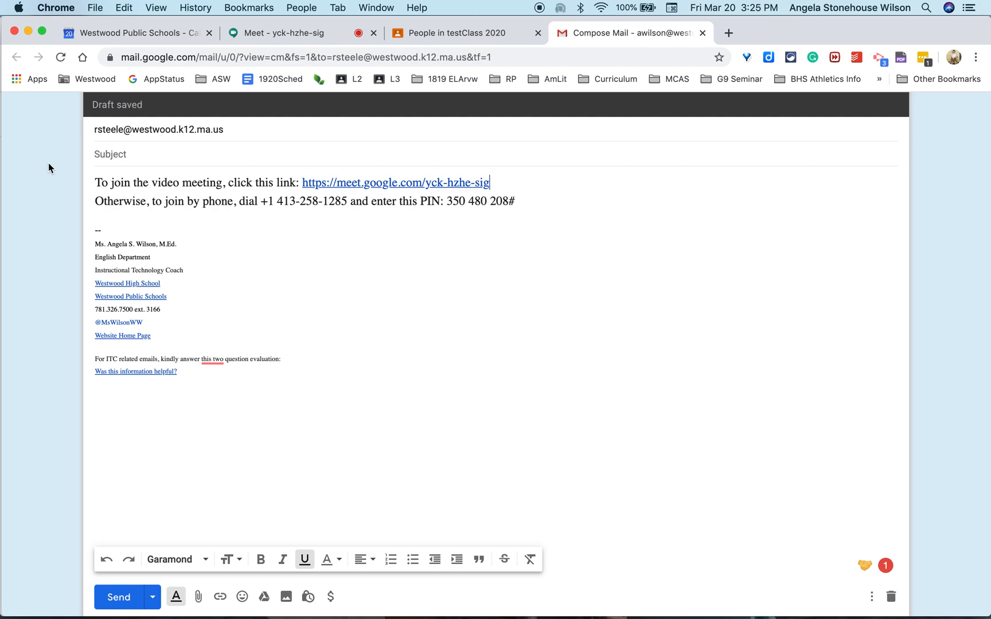
click(95, 182)
key(Return)
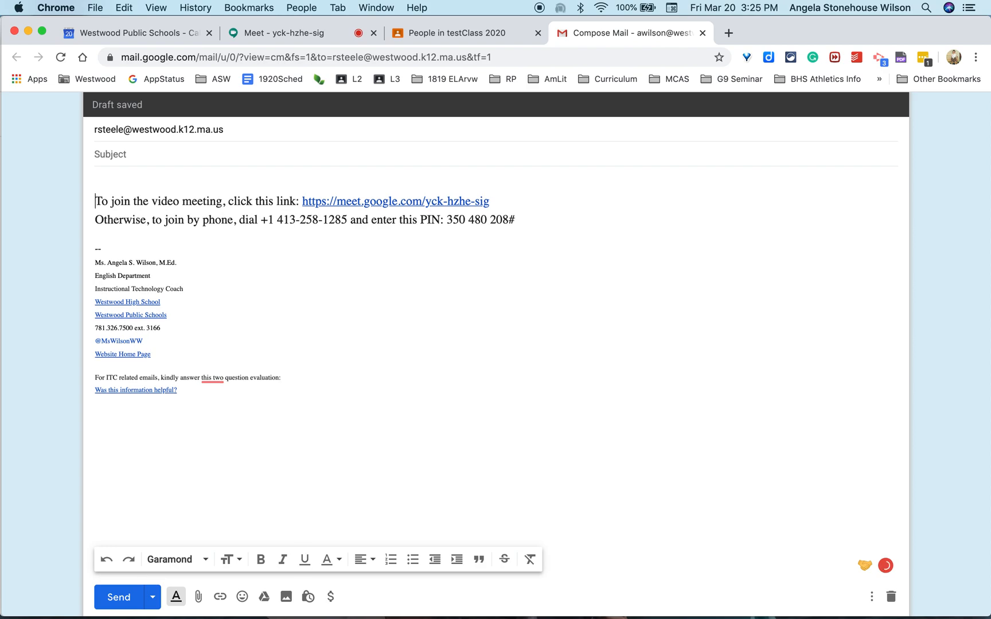
text(Greeting)
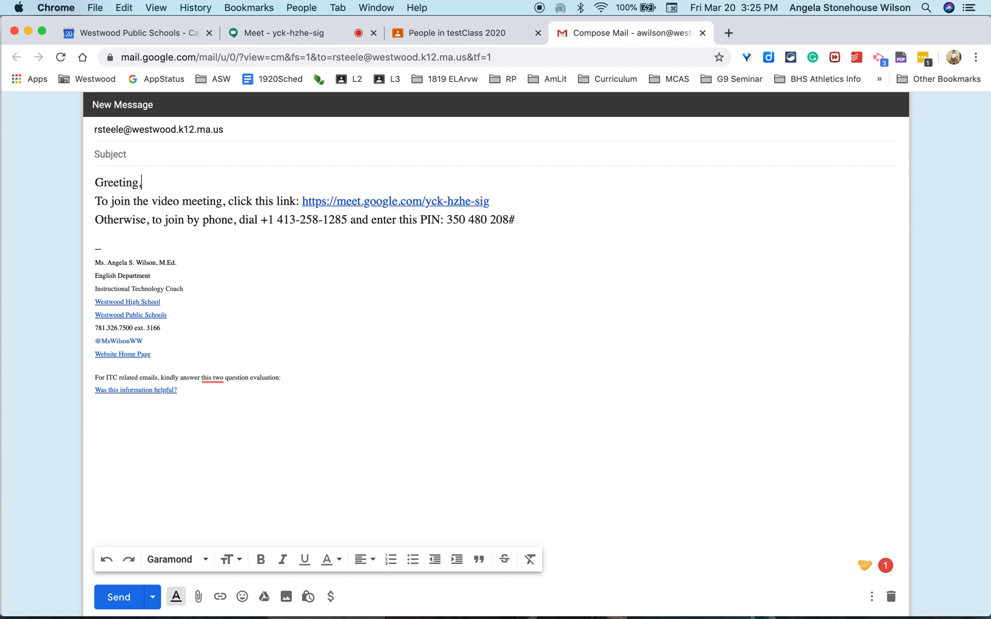
text(,)
key(Return)
text(TEXT INF)
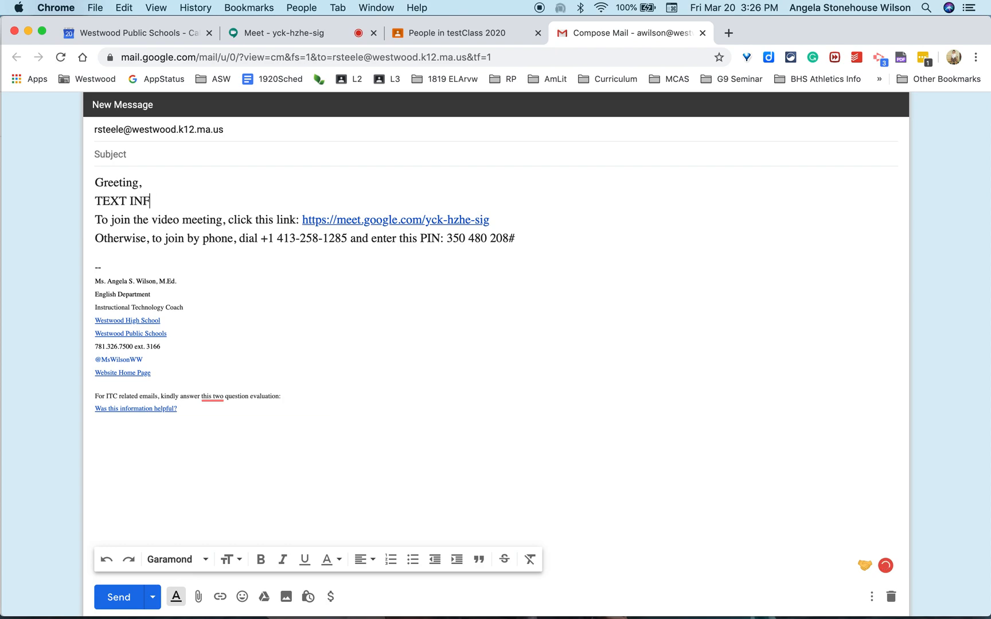
text(O)
key(Return)
Add blank lines below the joining info and write "Closing," and "SIGnature" on separate lines above the email signature
click(122, 270)
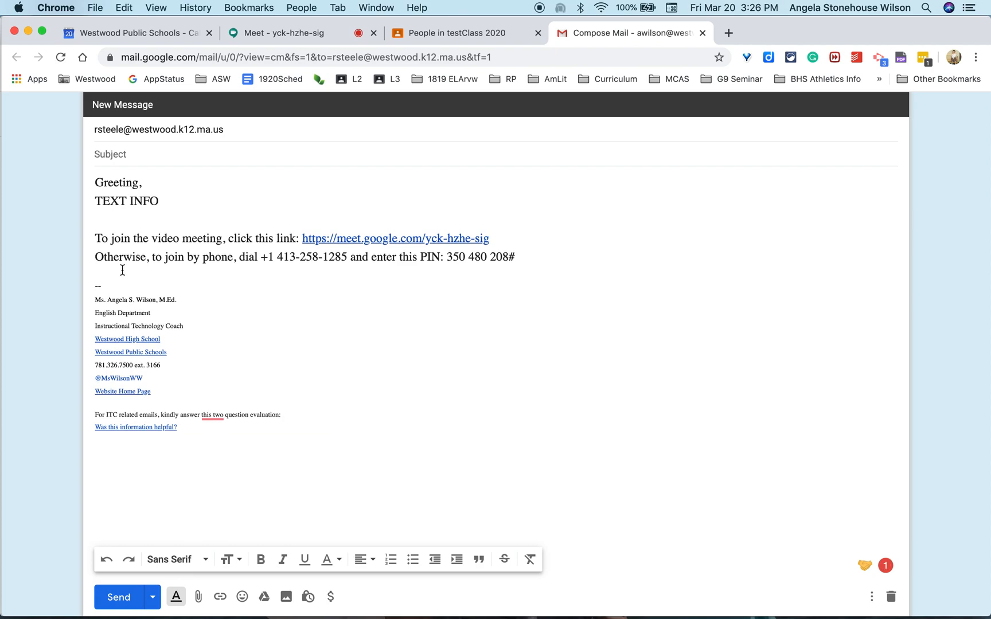
key(Return)
key(Return)
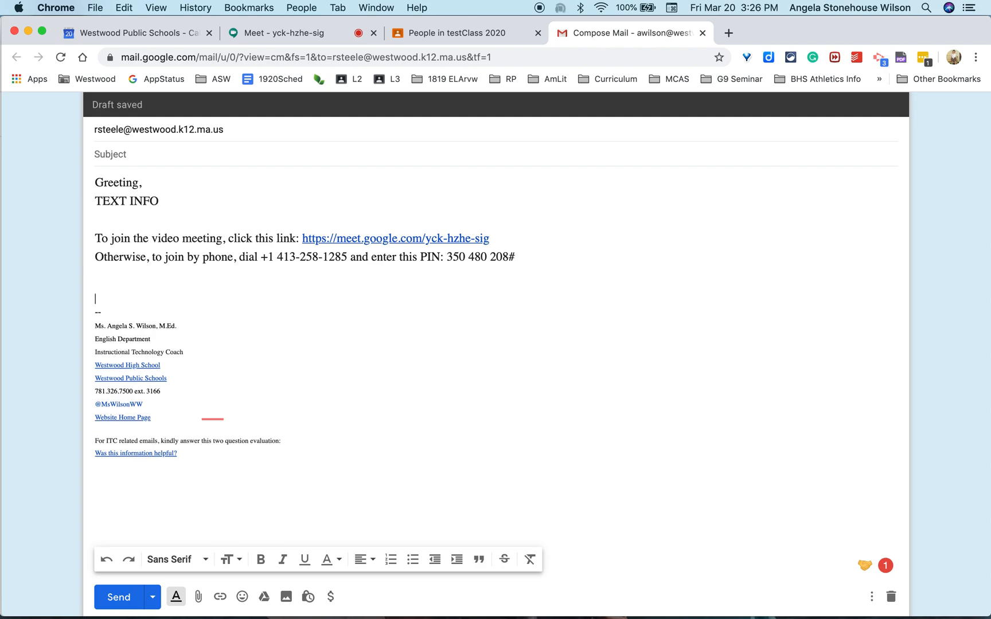
key(Return)
text(C)
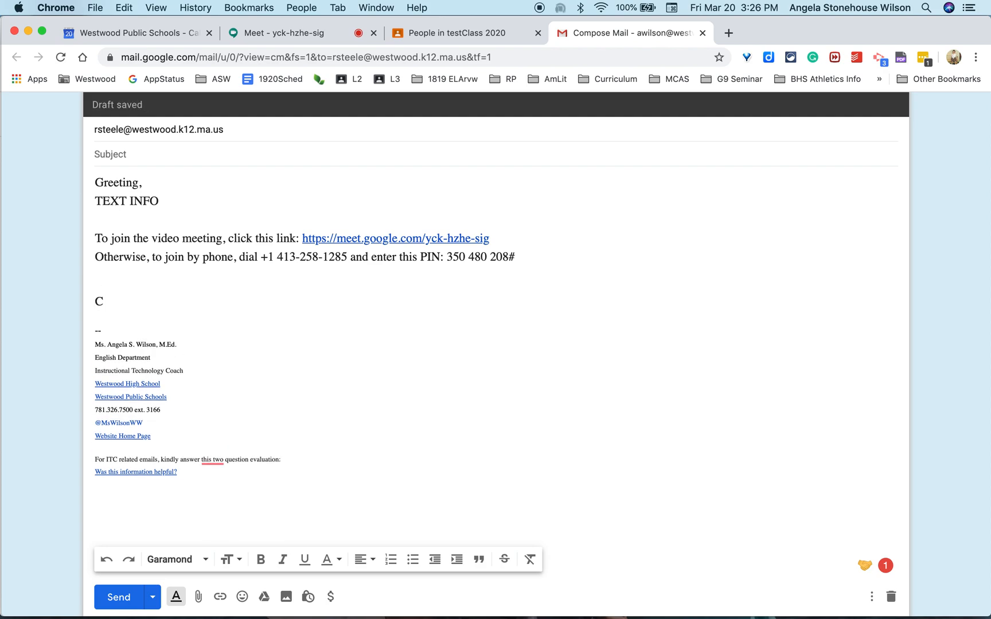
text(losing,)
key(Return)
text(SIG)
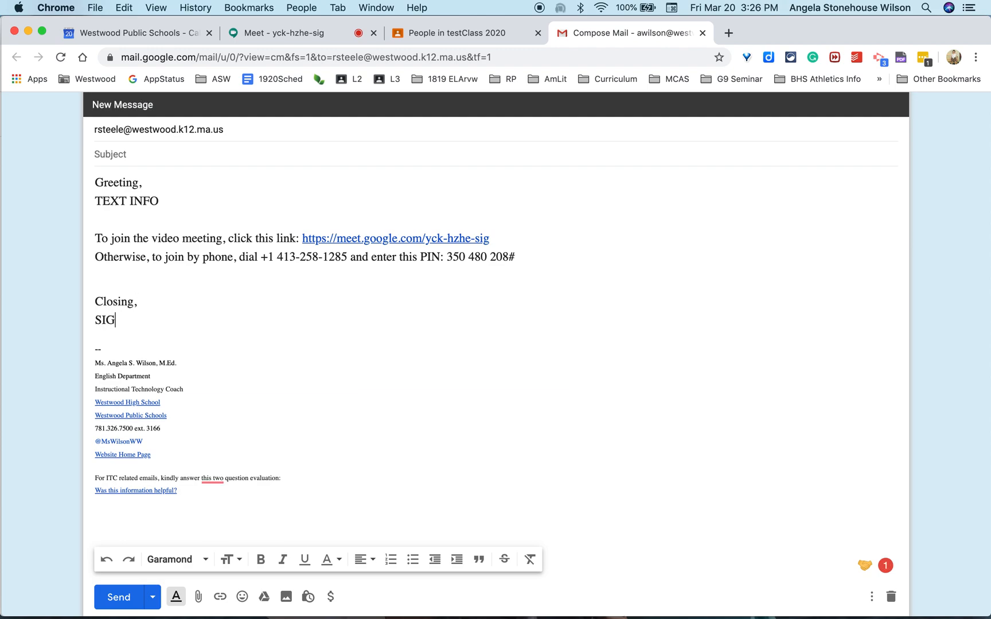
text(BNA)
key(BackSpace)
text(+)
key(BackSpace)
key(BackSpace)
text(Gnature)
Accept the suggested subject "Link to join the video meeting" and send the email
click(170, 148)
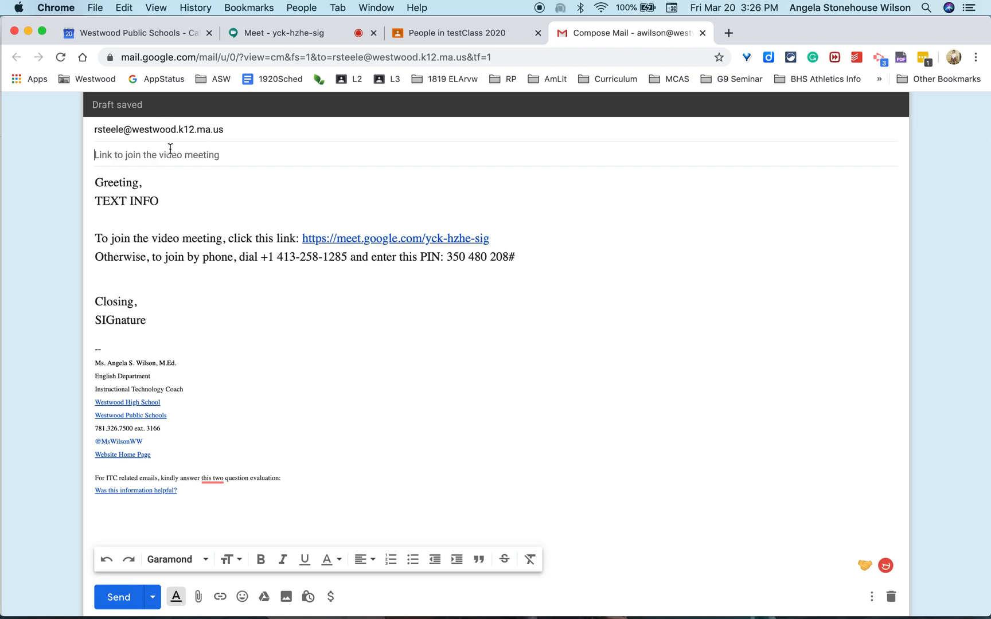
key(Tab)
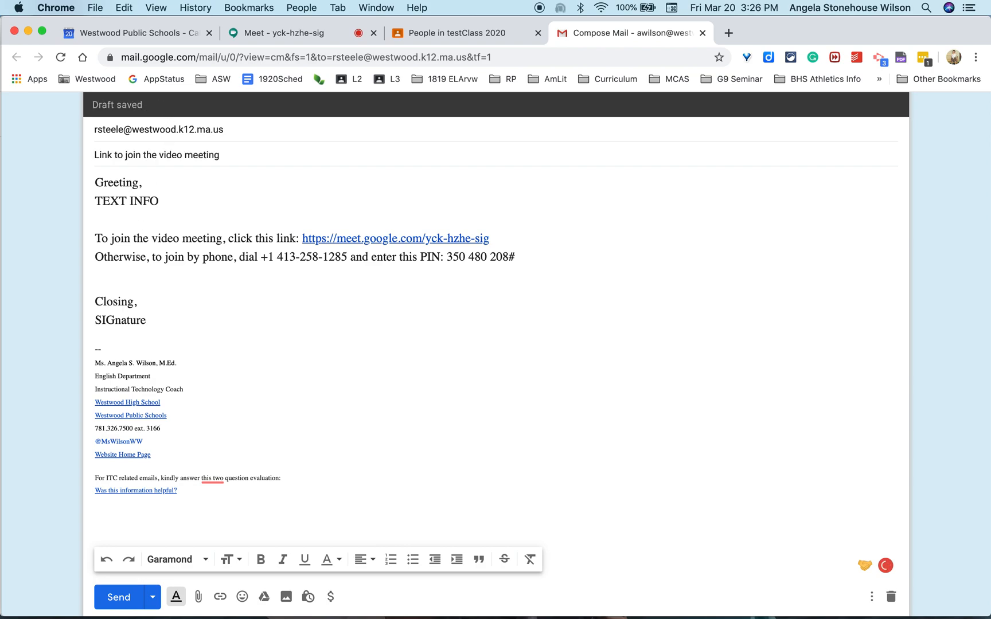
click(119, 597)
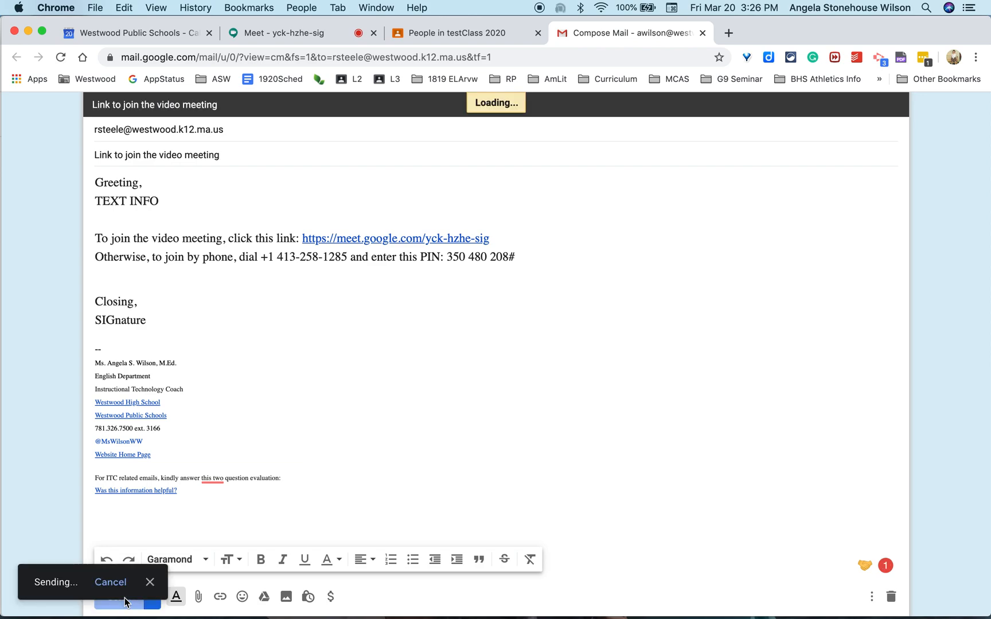